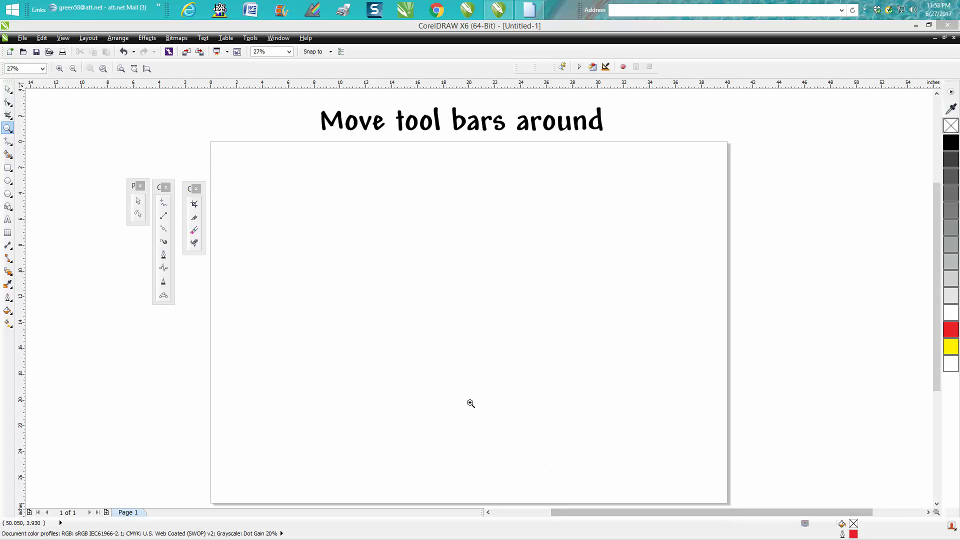
Activate the CorelDRAW window and switch to the Pick tool
{"action": "left_click", "coordinate": [464, 402]}
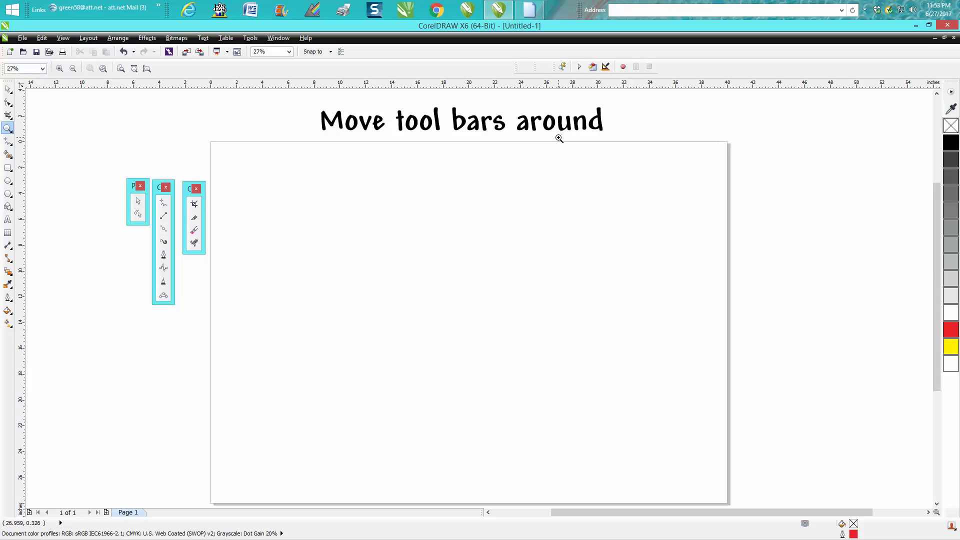
{"action": "left_click", "coordinate": [7, 89]}
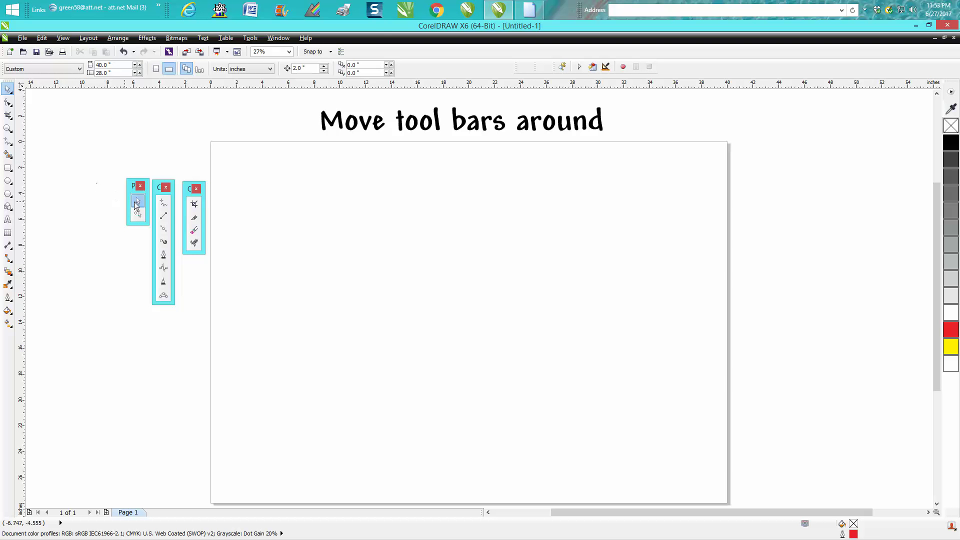
Draw a test rectangle near the page's upper left, then choose the Freehand Pick tool
{"action": "left_click", "coordinate": [8, 168]}
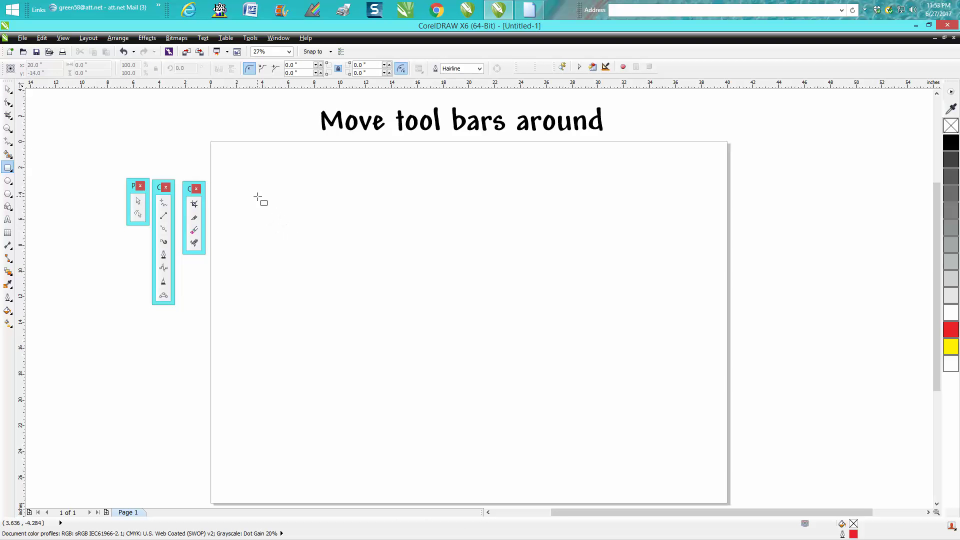
{"action": "left_click_drag", "start_coordinate": [258, 197], "coordinate": [364, 296]}
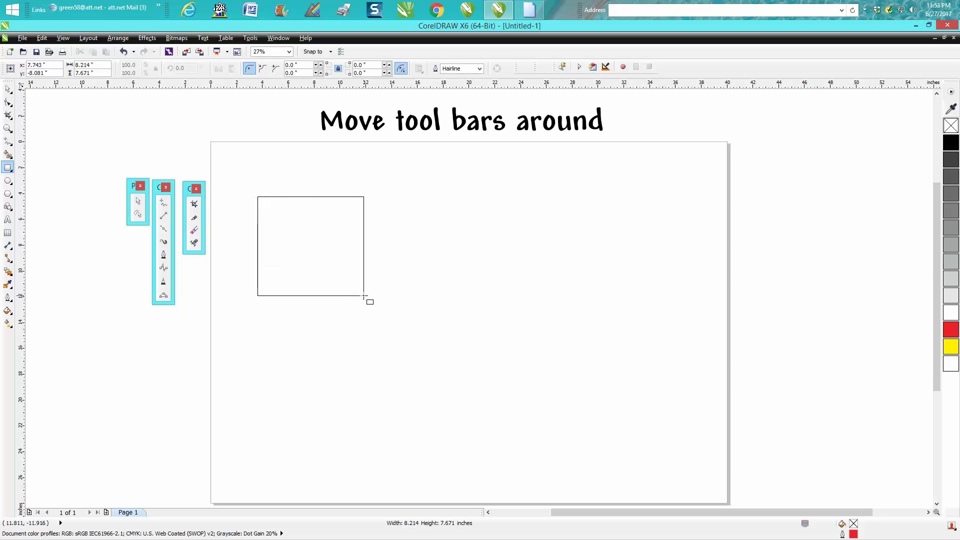
{"action": "left_click", "coordinate": [11, 93]}
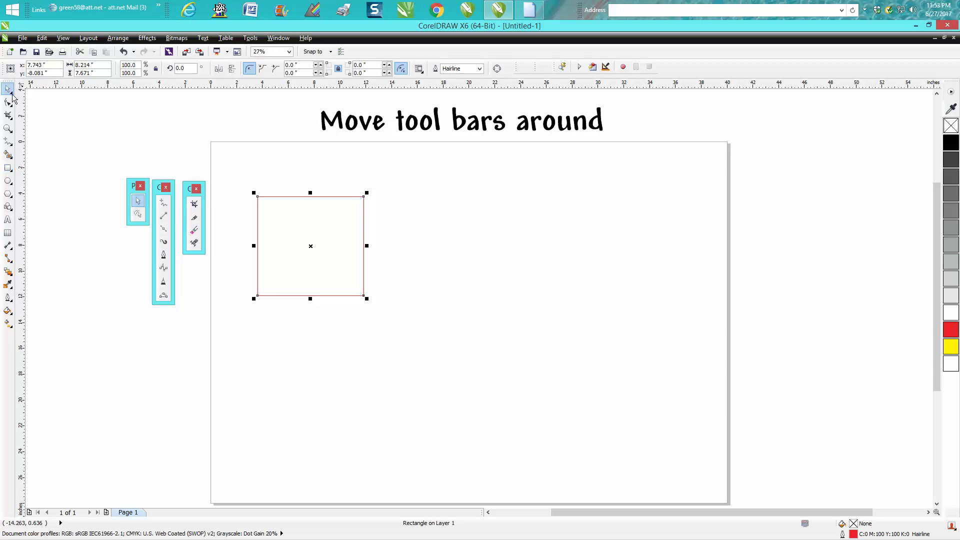
{"action": "left_click", "coordinate": [11, 93]}
{"action": "left_click", "coordinate": [39, 106]}
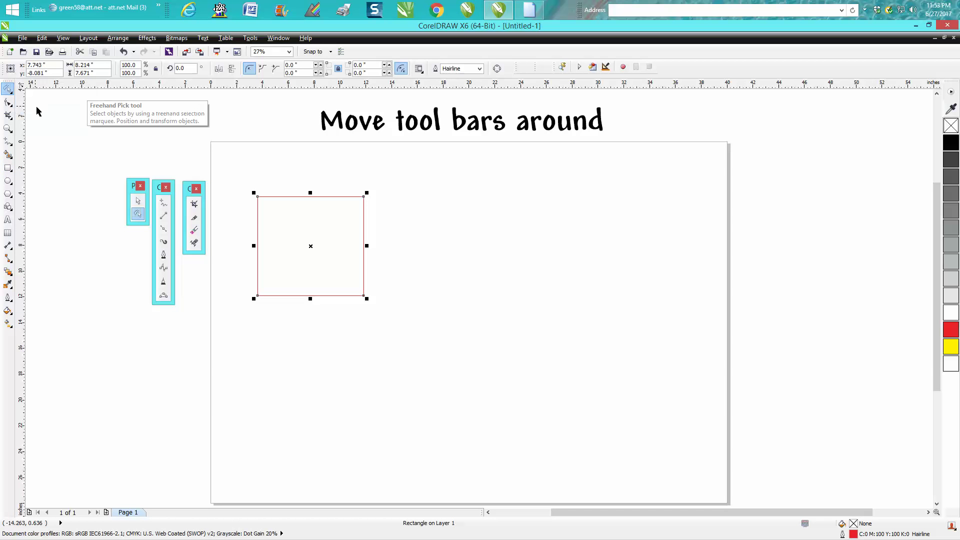
Select the rectangle with a freehand lasso, then a marquee box, then a lasso again
{"action": "left_click", "coordinate": [86, 123]}
{"action": "mouse_move", "coordinate": [242, 188]}
{"action": "left_mouse_down"}
{"action": "mouse_move", "coordinate": [269, 278]}
{"action": "mouse_move", "coordinate": [296, 297]}
{"action": "left_mouse_up"}
{"action": "left_click", "coordinate": [138, 201]}
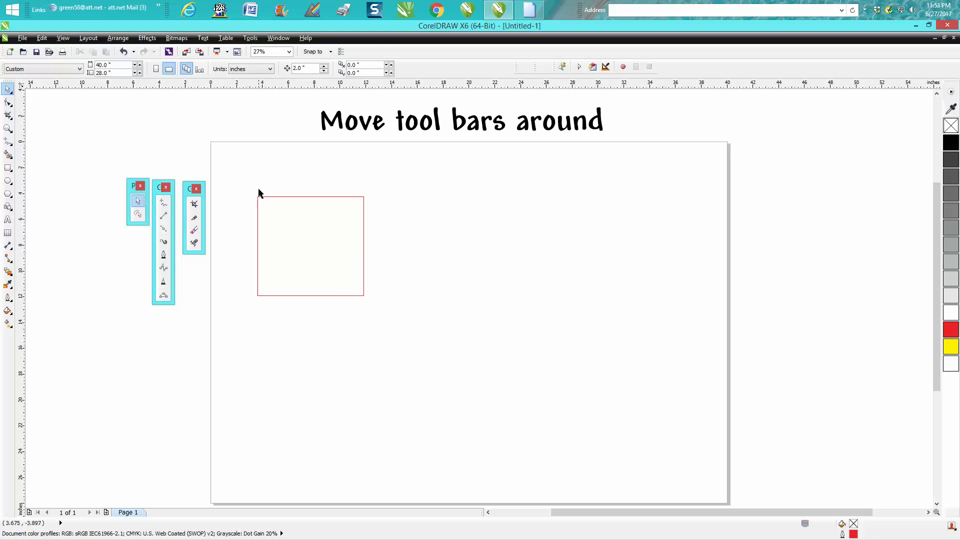
{"action": "mouse_move", "coordinate": [228, 184]}
{"action": "left_mouse_down"}
{"action": "mouse_move", "coordinate": [315, 302]}
{"action": "mouse_move", "coordinate": [403, 320]}
{"action": "left_mouse_up"}
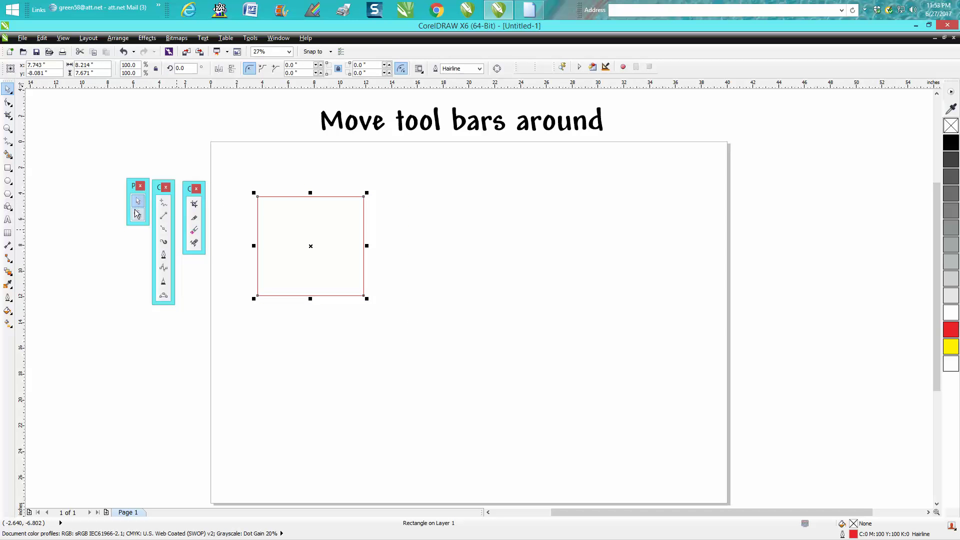
{"action": "left_click", "coordinate": [138, 213]}
{"action": "mouse_move", "coordinate": [241, 181]}
{"action": "left_mouse_down"}
{"action": "mouse_move", "coordinate": [239, 239]}
{"action": "mouse_move", "coordinate": [387, 321]}
{"action": "mouse_move", "coordinate": [389, 217]}
{"action": "left_mouse_up"}
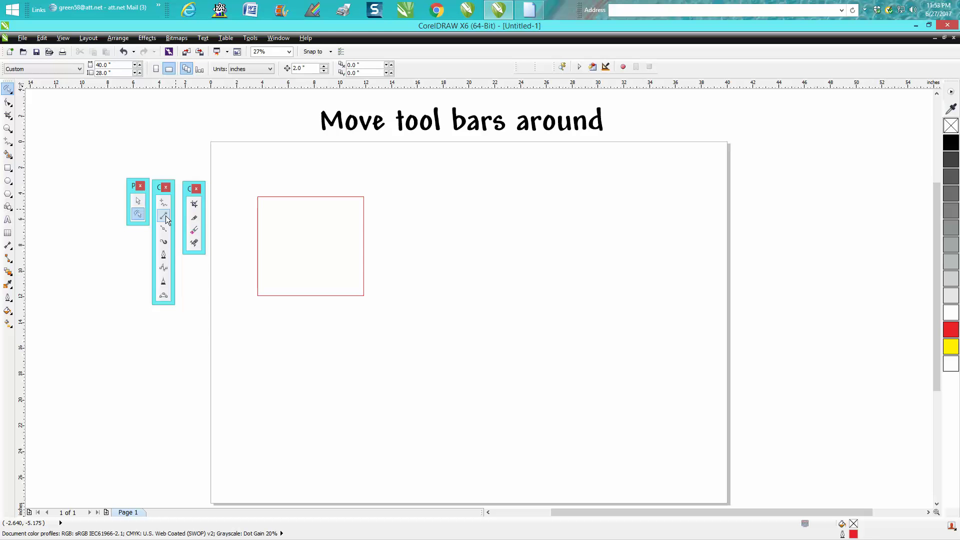
Erase the rectangle's outline with Virtual Segment Delete and return to the Pick tool
{"action": "left_click", "coordinate": [194, 244]}
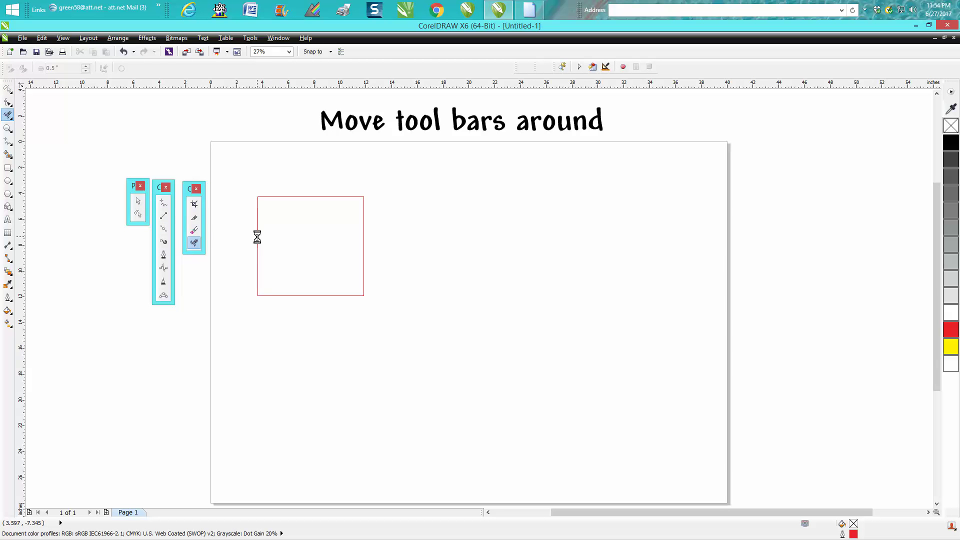
{"action": "left_click", "coordinate": [258, 235]}
{"action": "left_click", "coordinate": [7, 88]}
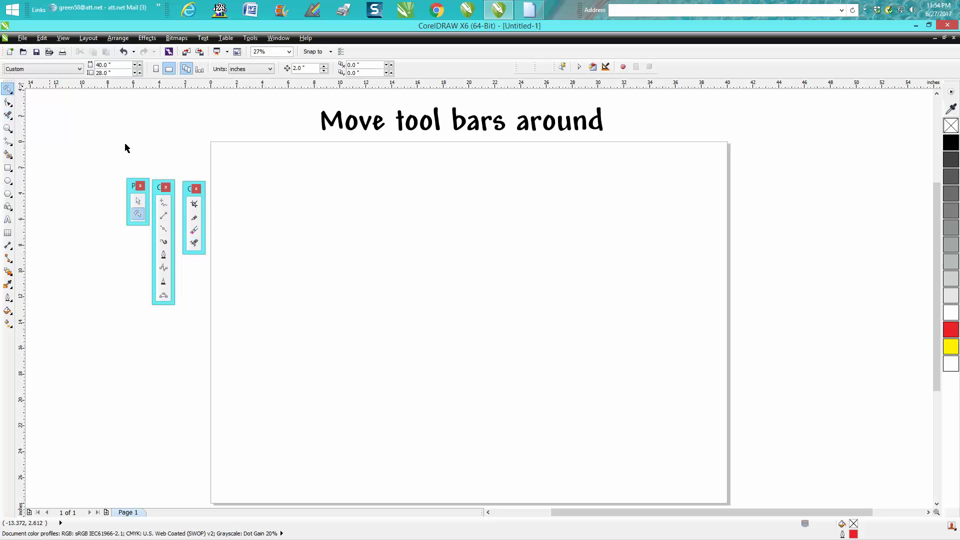
Tear the Rectangle flyout off as a floating toolbar placed beside the other floating ones
{"action": "left_click_drag", "start_coordinate": [115, 160], "coordinate": [272, 332]}
{"action": "left_click", "coordinate": [14, 174]}
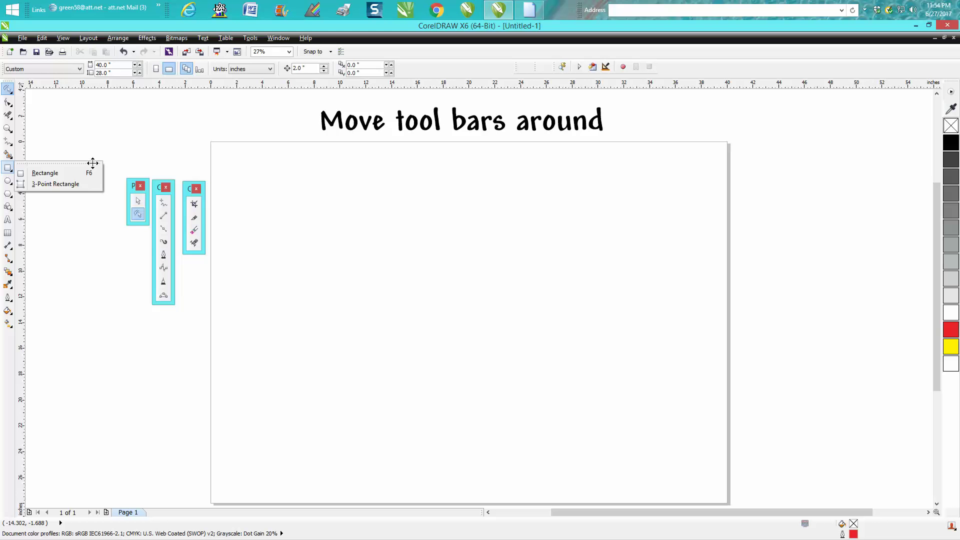
{"action": "left_click_drag", "start_coordinate": [93, 163], "coordinate": [267, 271]}
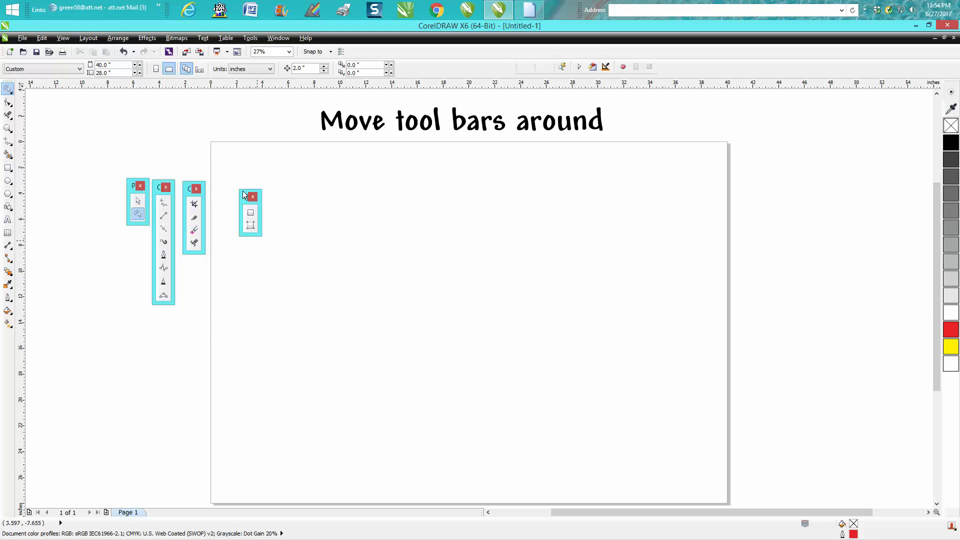
{"action": "left_click_drag", "start_coordinate": [244, 195], "coordinate": [224, 185]}
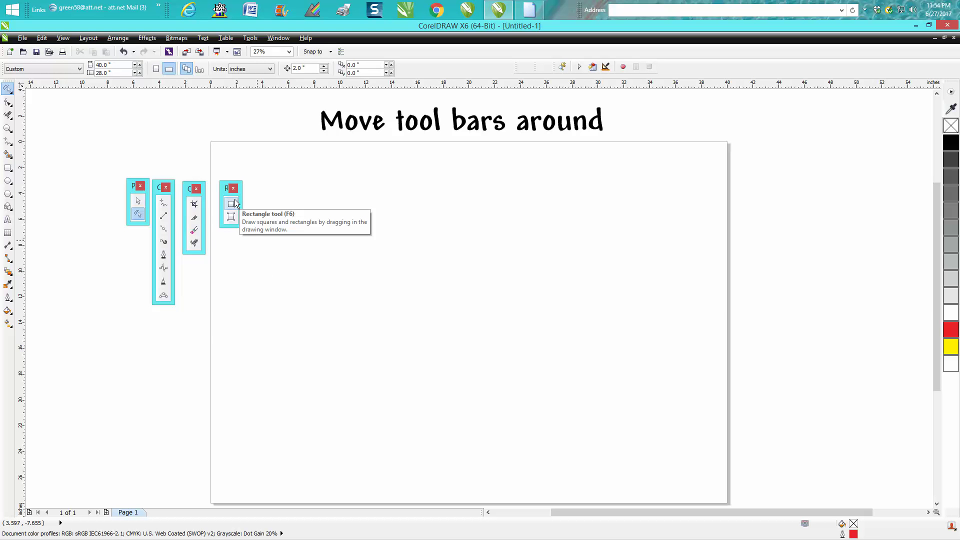
Close the floating Rectangle and Crop toolbars
{"action": "left_click", "coordinate": [12, 171]}
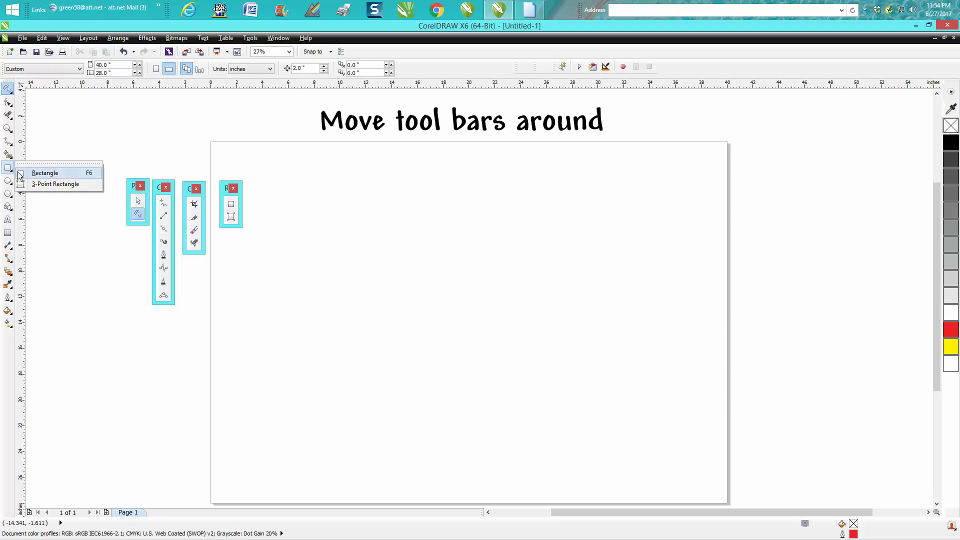
{"action": "left_click", "coordinate": [92, 157]}
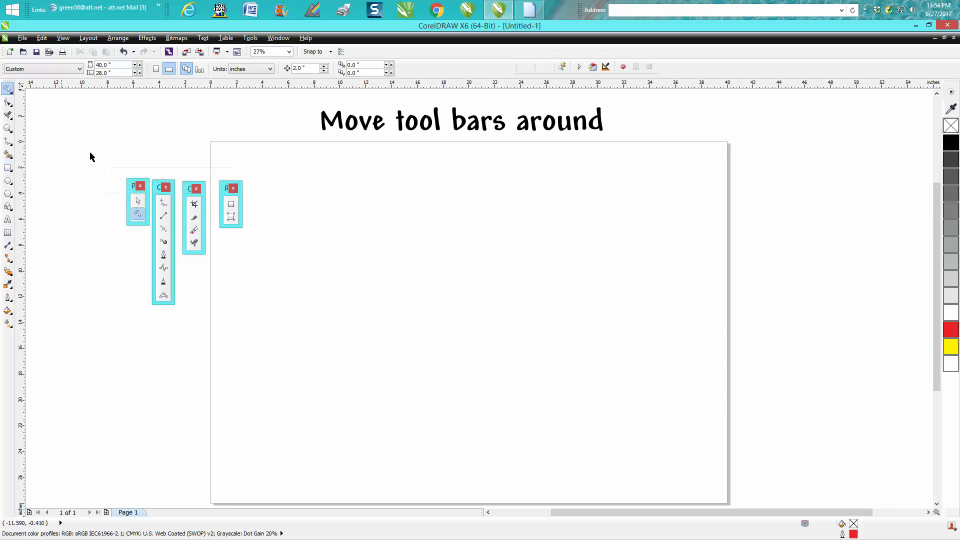
{"action": "left_click", "coordinate": [234, 188]}
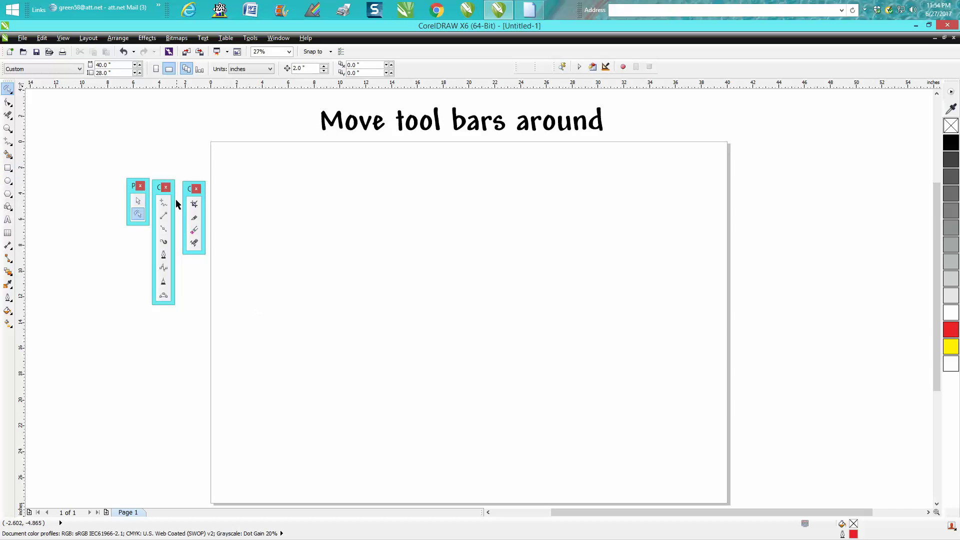
{"action": "left_click", "coordinate": [197, 188]}
Close the Curve and selection toolbars, then float the main toolbox and redock it at the left edge
{"action": "left_click", "coordinate": [166, 187]}
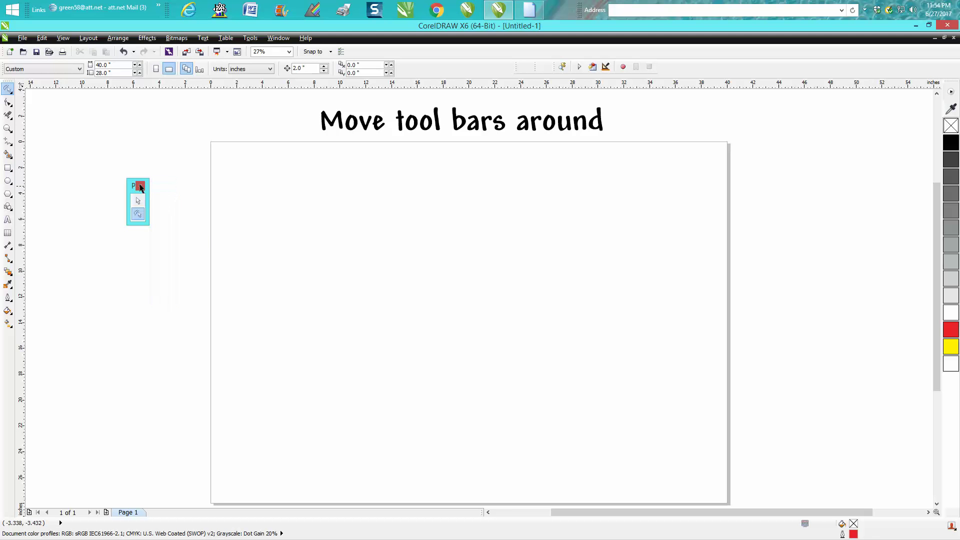
{"action": "left_click", "coordinate": [139, 186]}
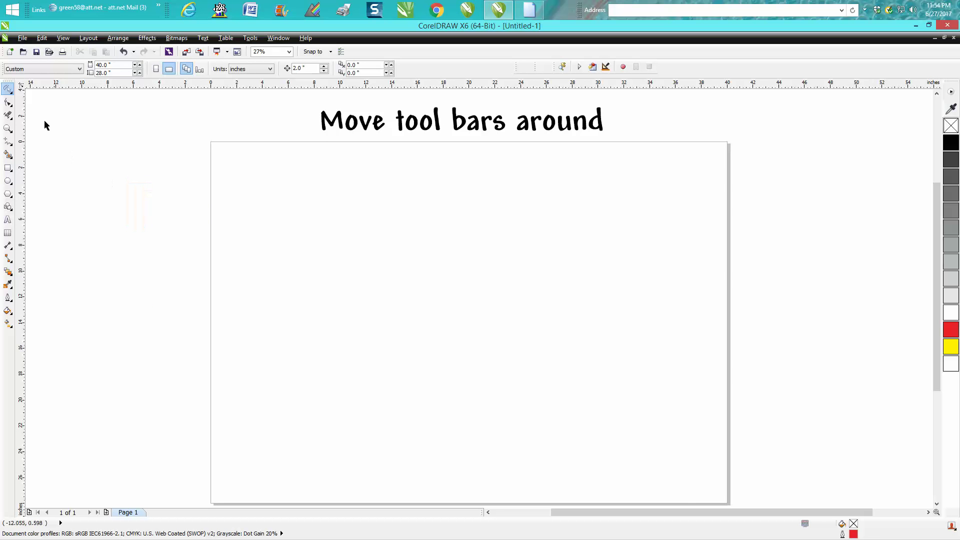
{"action": "left_click_drag", "start_coordinate": [13, 86], "coordinate": [97, 149]}
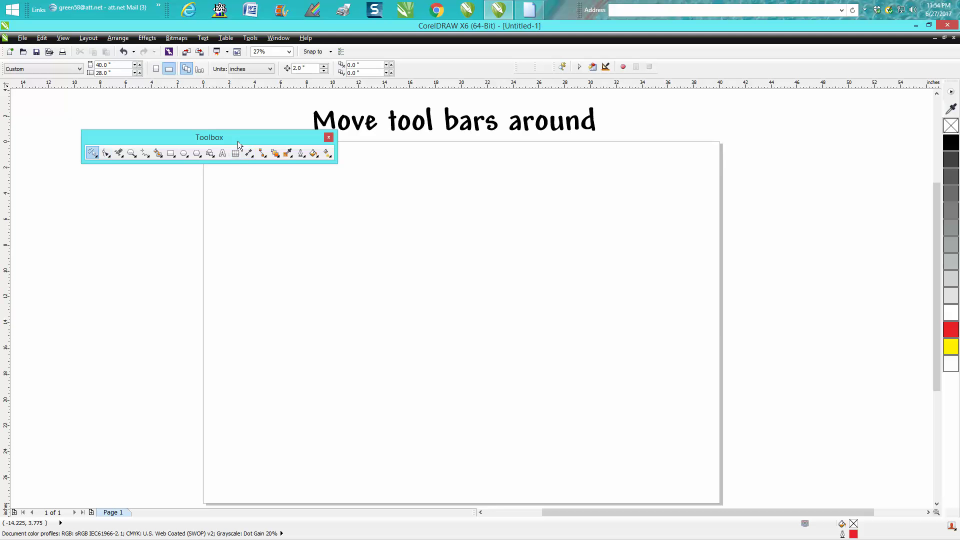
{"action": "left_click_drag", "start_coordinate": [238, 145], "coordinate": [185, 117]}
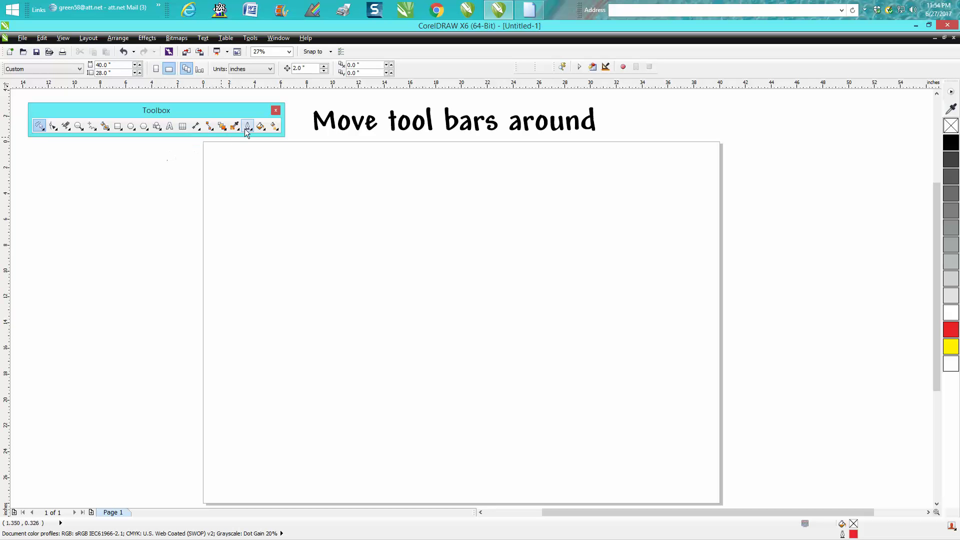
{"action": "double_click", "coordinate": [221, 109]}
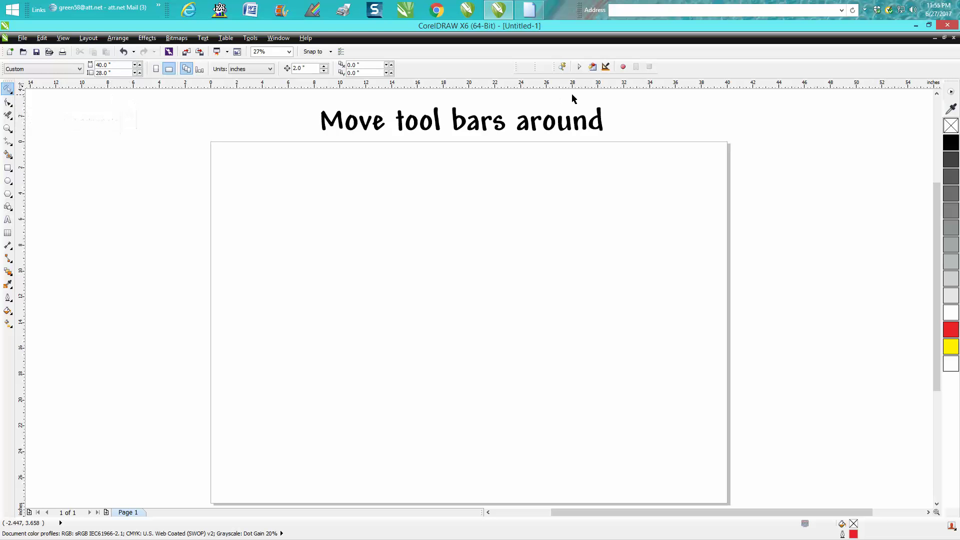
Float the Rectangle tools as a toolbar and resize it so its two tools stack vertically
{"action": "left_click", "coordinate": [12, 173]}
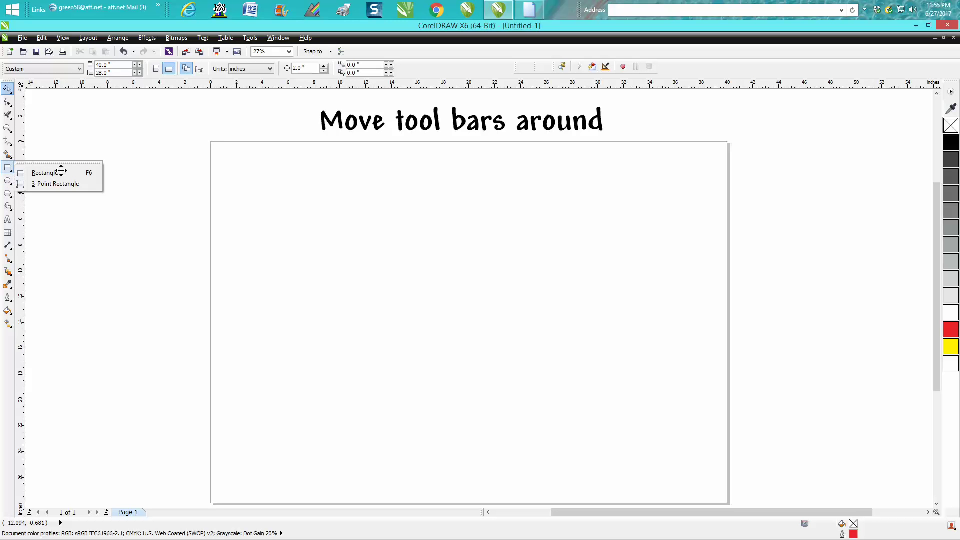
{"action": "left_click_drag", "start_coordinate": [62, 169], "coordinate": [85, 190]}
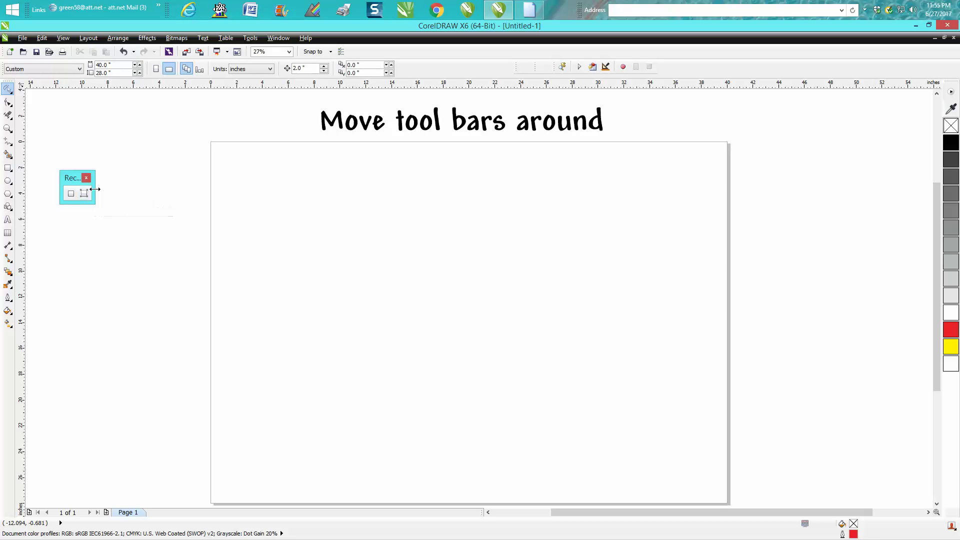
{"action": "left_click_drag", "start_coordinate": [94, 189], "coordinate": [85, 233]}
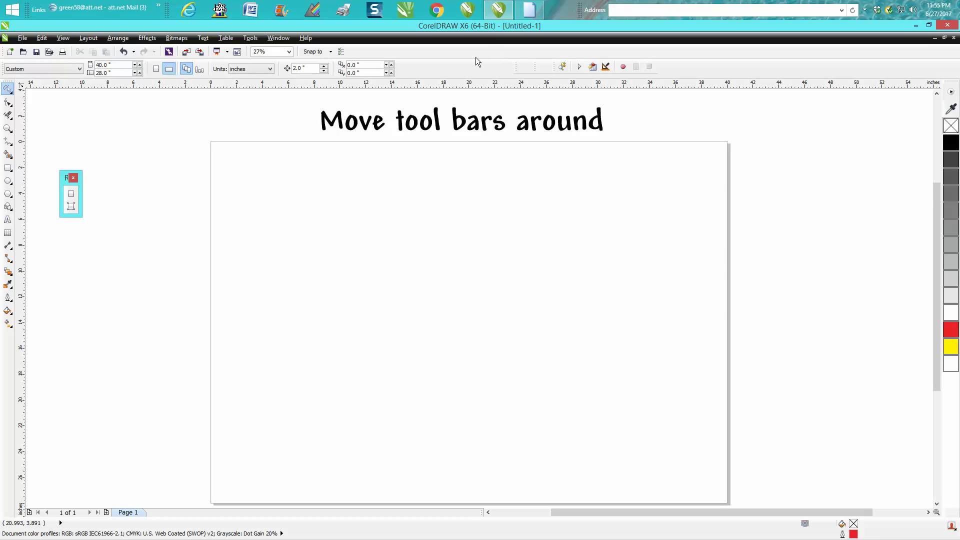
Turn on Lock Toolbars and close the floating Rectangle toolbar
{"action": "right_click", "coordinate": [517, 52]}
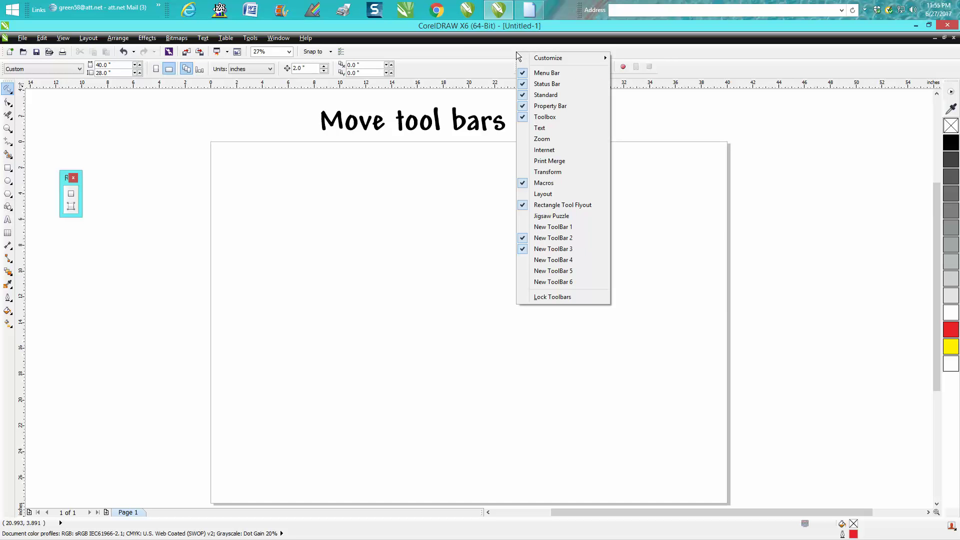
{"action": "left_click", "coordinate": [548, 296]}
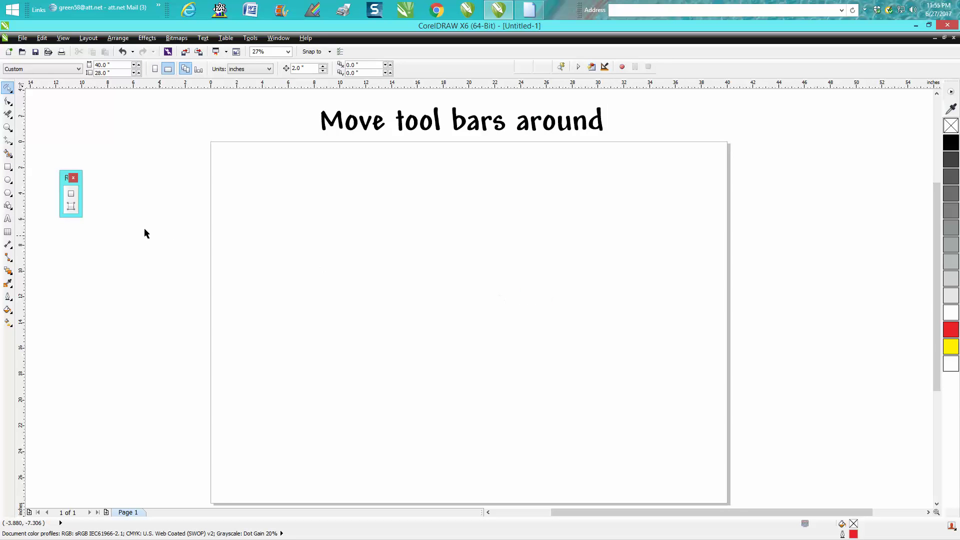
{"action": "left_click", "coordinate": [72, 178]}
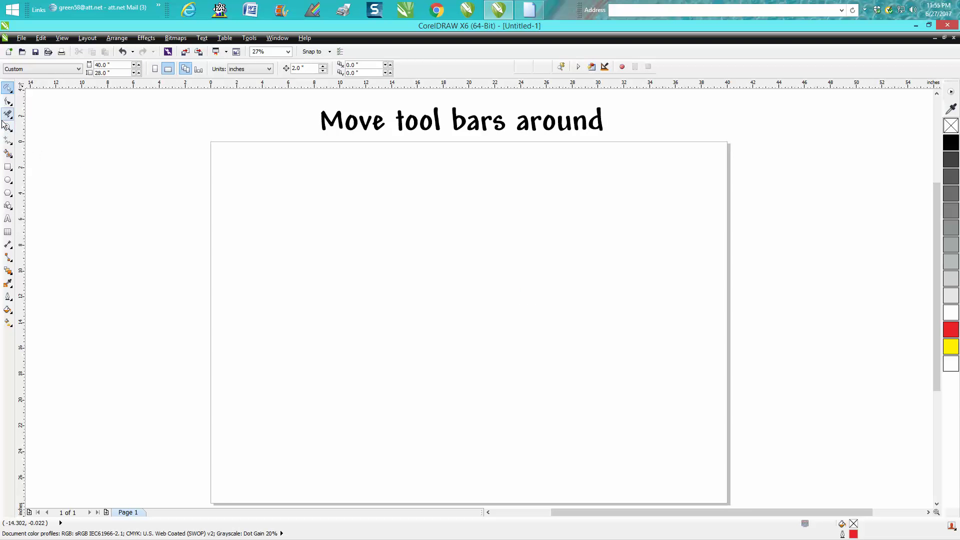
Open and dismiss the Rectangle flyout, then bring up the toolbar options menu again
{"action": "left_click", "coordinate": [11, 170]}
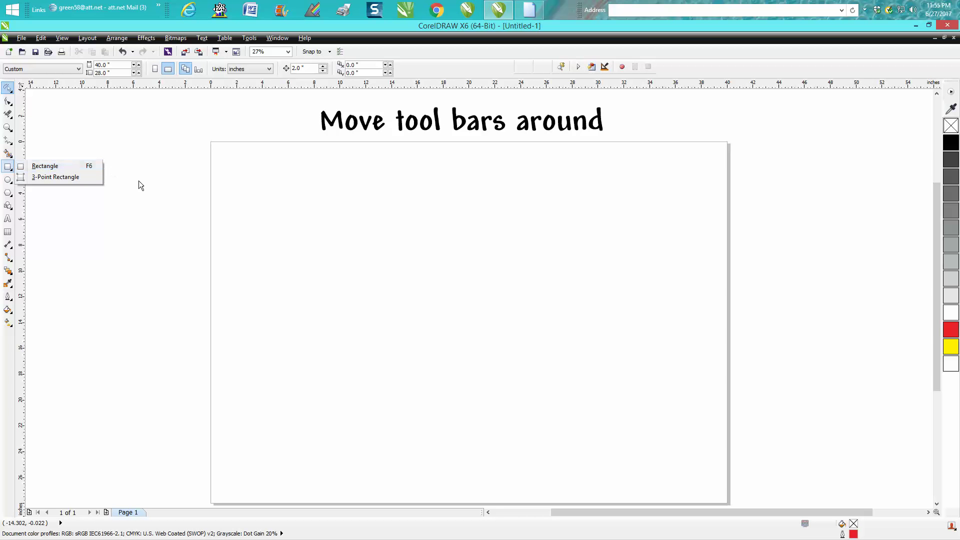
{"action": "left_click", "coordinate": [63, 166]}
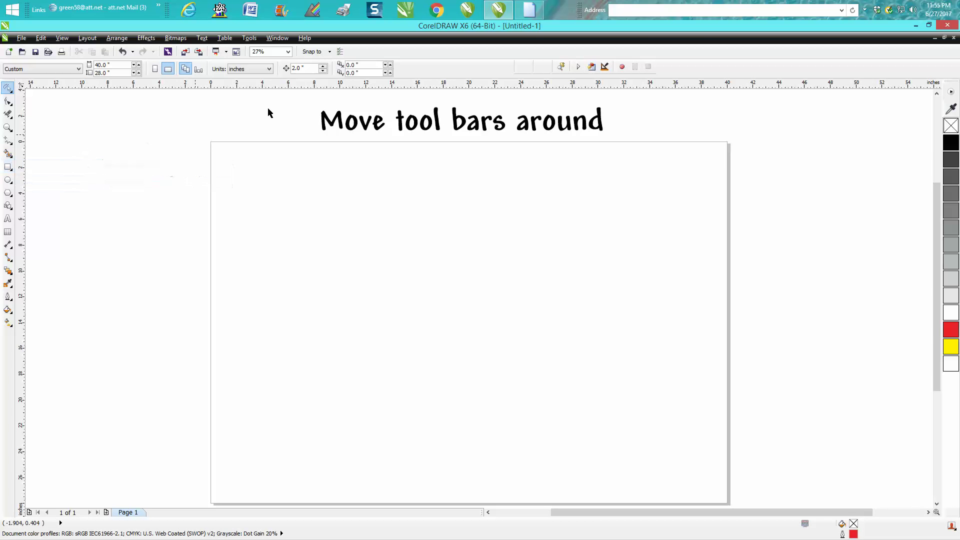
{"action": "right_click", "coordinate": [461, 56]}
Unlock the toolbars and tear the Rectangle flyout off as a floating toolbar
{"action": "left_click", "coordinate": [469, 284]}
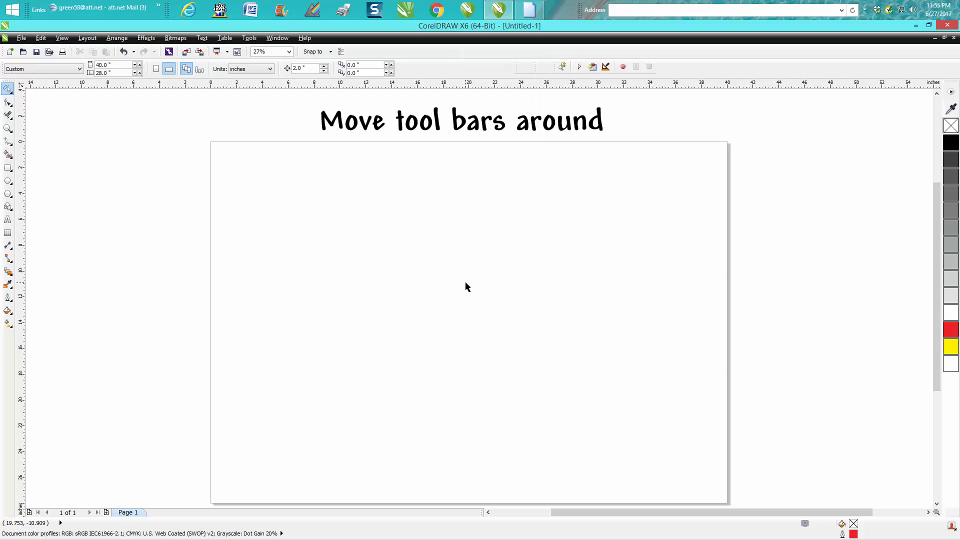
{"action": "left_click", "coordinate": [14, 174]}
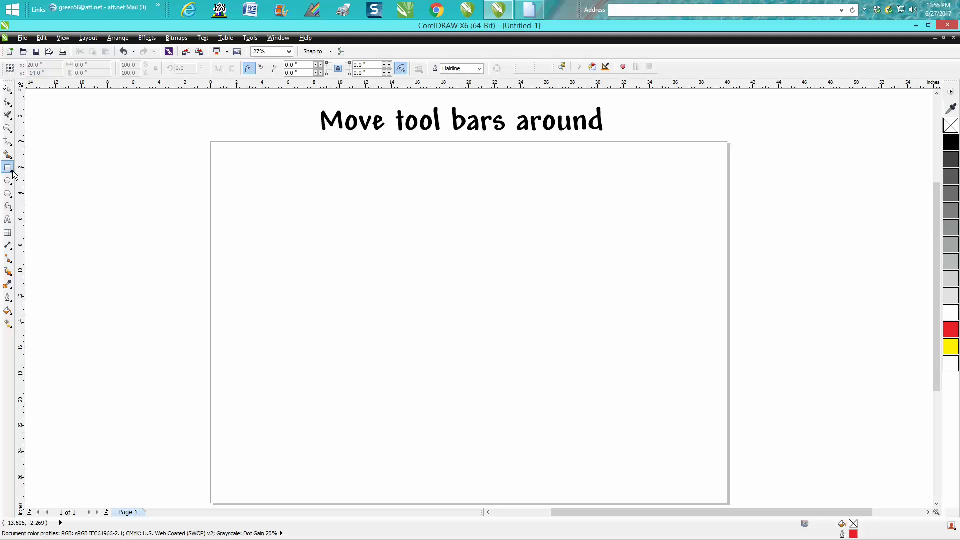
{"action": "left_click", "coordinate": [14, 174]}
{"action": "mouse_move", "coordinate": [20, 162]}
{"action": "left_mouse_down"}
{"action": "mouse_move", "coordinate": [115, 182]}
{"action": "mouse_move", "coordinate": [148, 270]}
{"action": "left_mouse_up"}
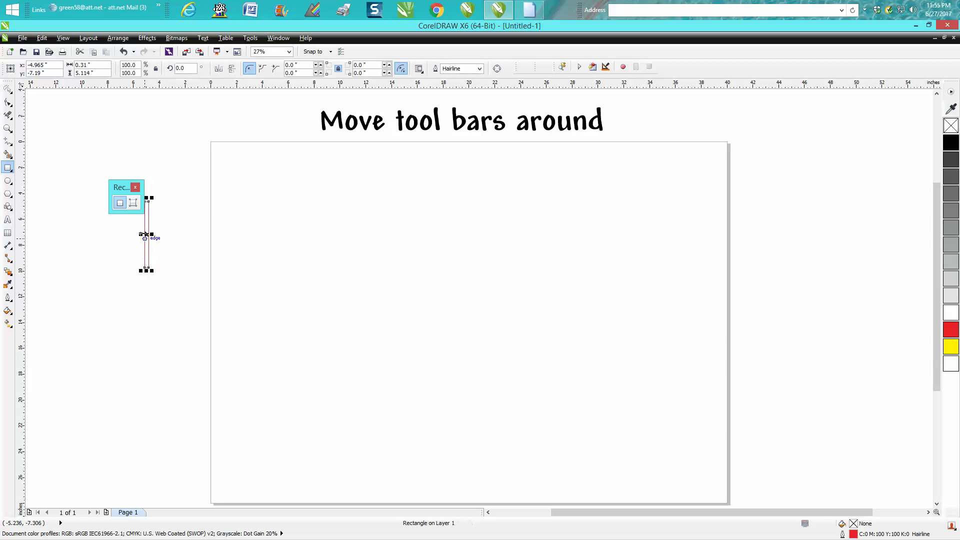
Delete the stray thin rectangle and narrow the Rectangle toolbar into a vertical strip
{"action": "key", "text": "space"}
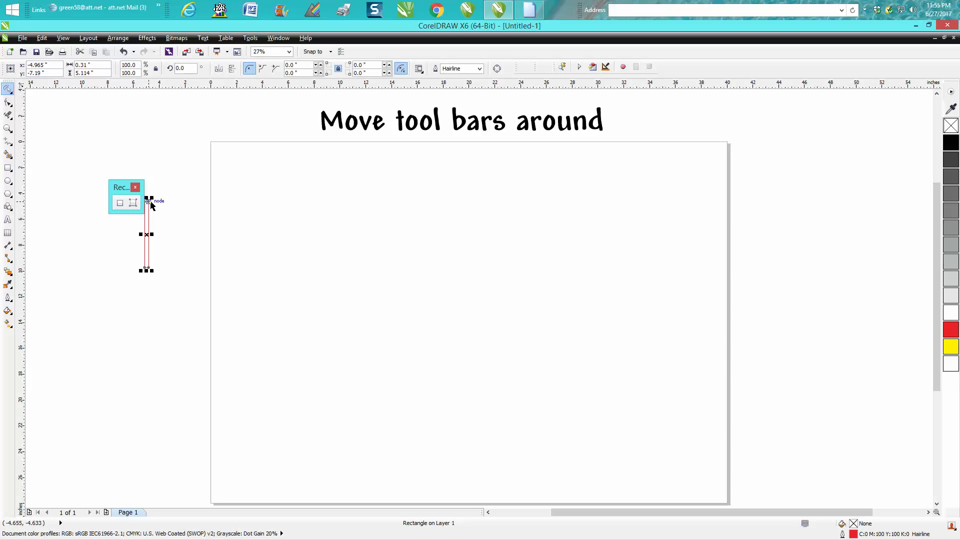
{"action": "key", "text": "Delete"}
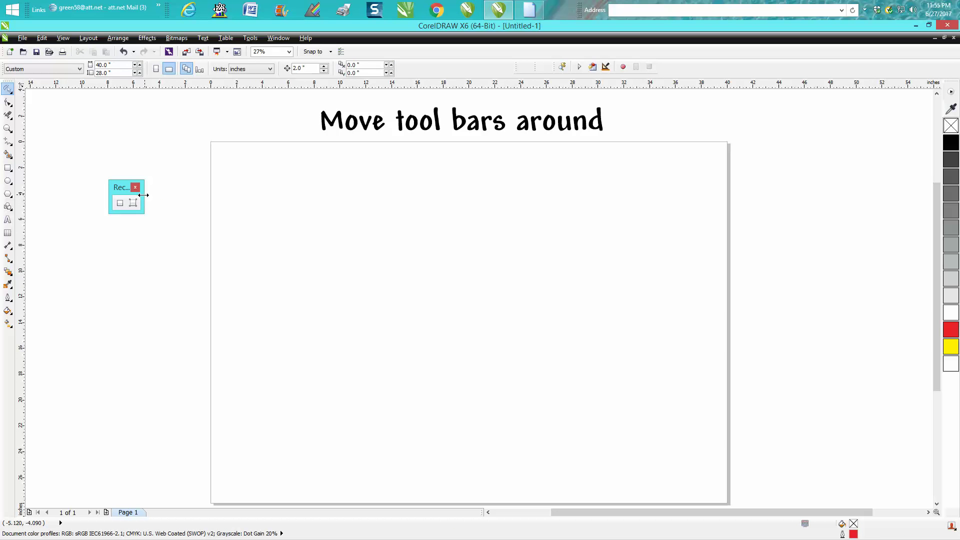
{"action": "left_click_drag", "start_coordinate": [145, 207], "coordinate": [128, 246]}
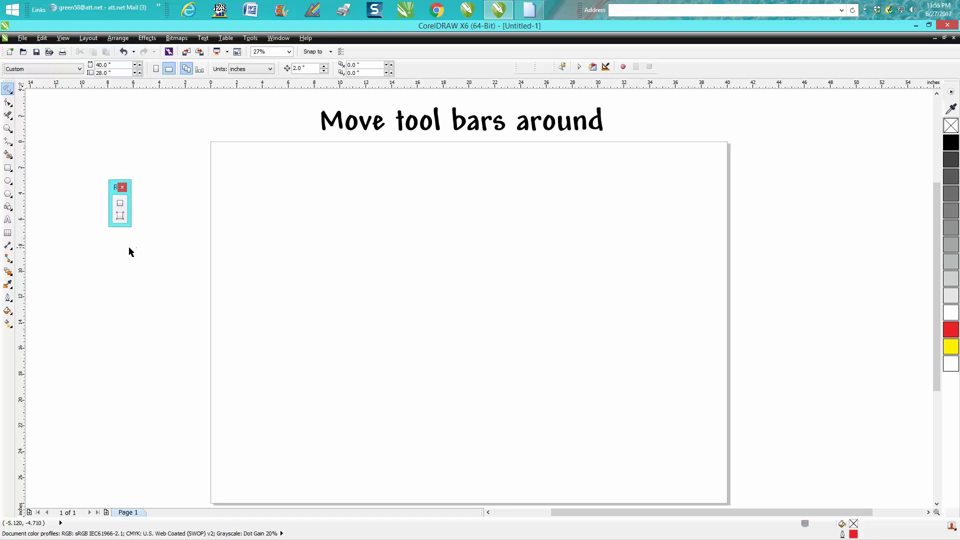
{"action": "left_click", "coordinate": [13, 100]}
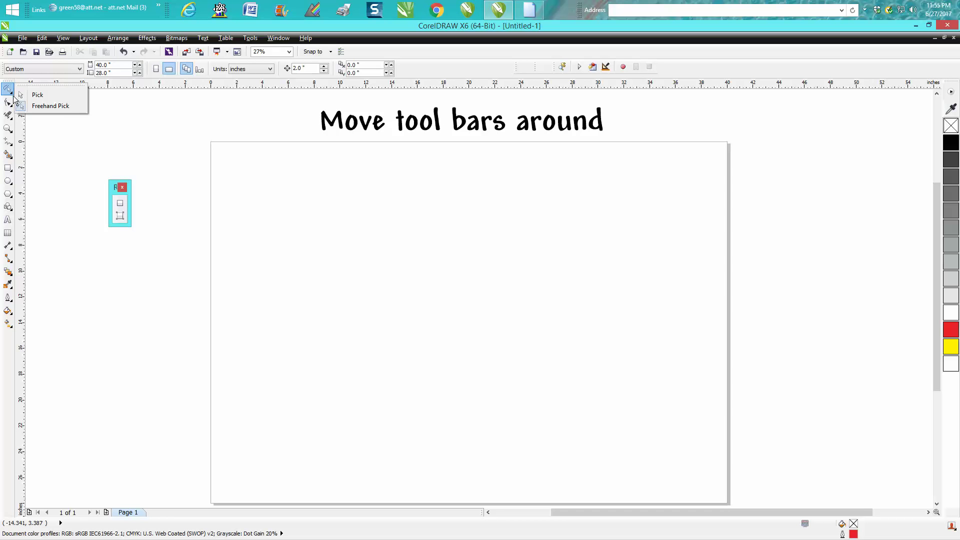
{"action": "left_click", "coordinate": [11, 91]}
{"action": "left_click", "coordinate": [45, 105]}
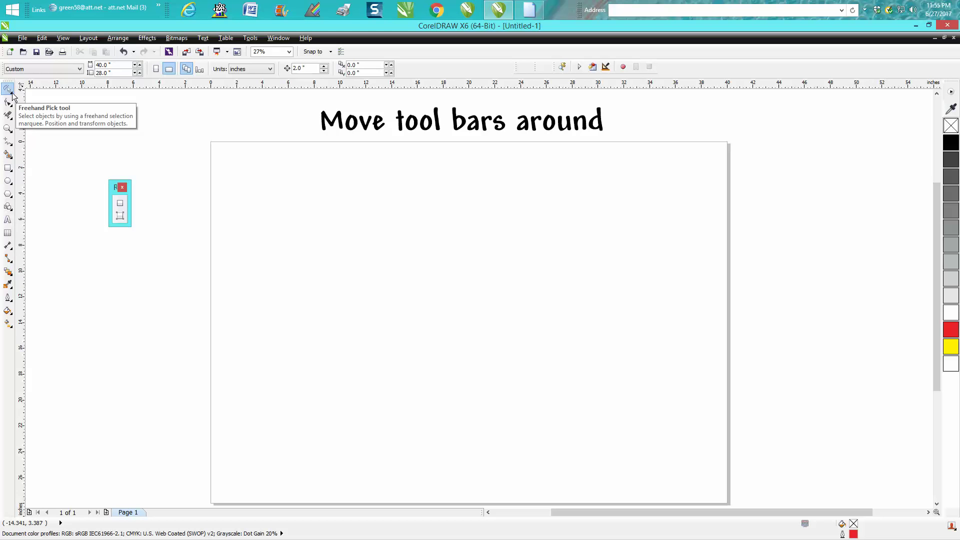
{"action": "left_click", "coordinate": [11, 95]}
{"action": "left_click", "coordinate": [39, 96]}
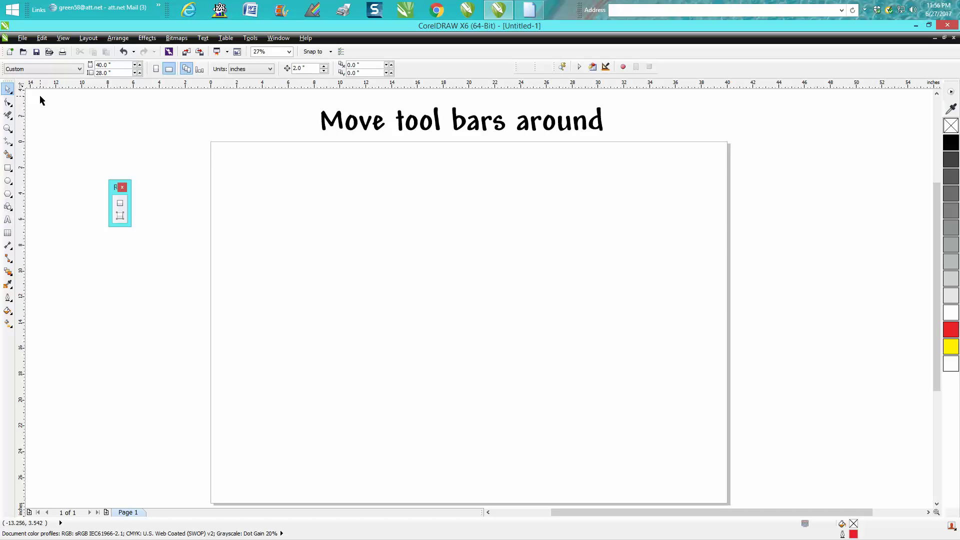